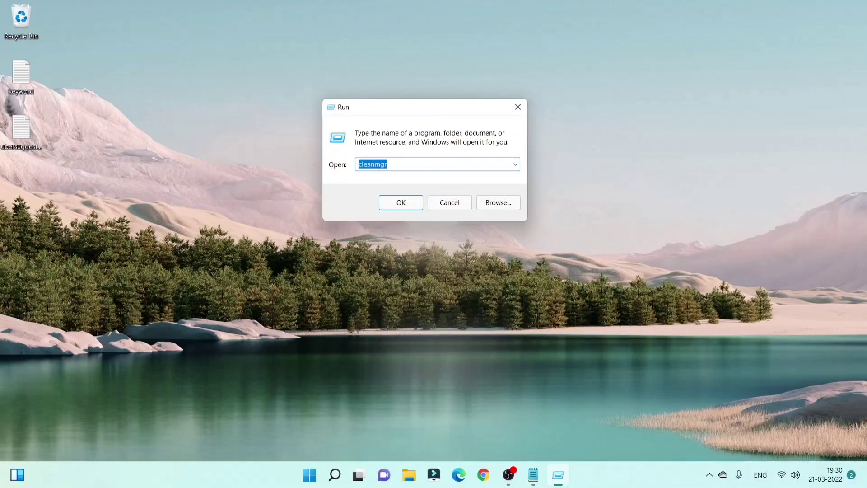
Run the cleanmgr command and start Disk Cleanup for the C: drive.
key(End)
click(412, 210)
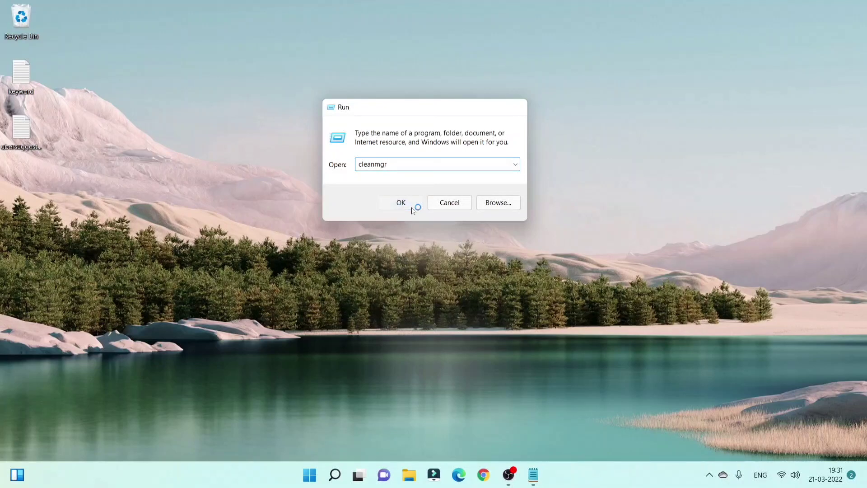
drag(457, 197, 433, 111)
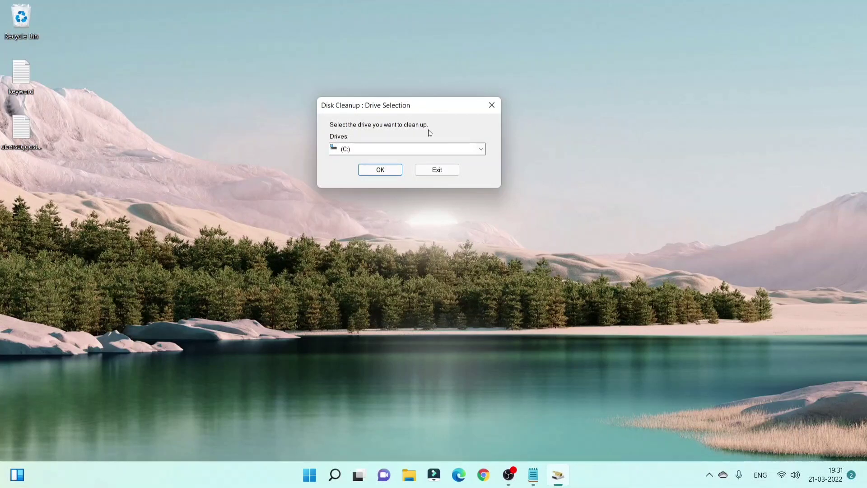
click(377, 151)
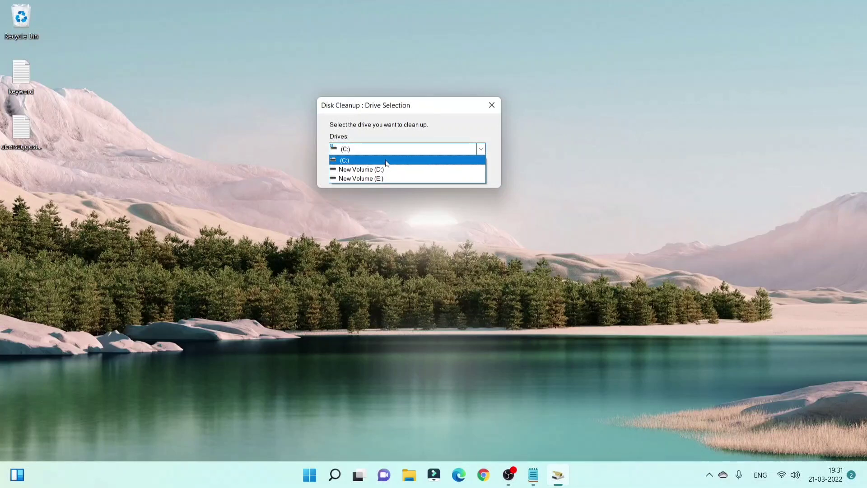
click(394, 161)
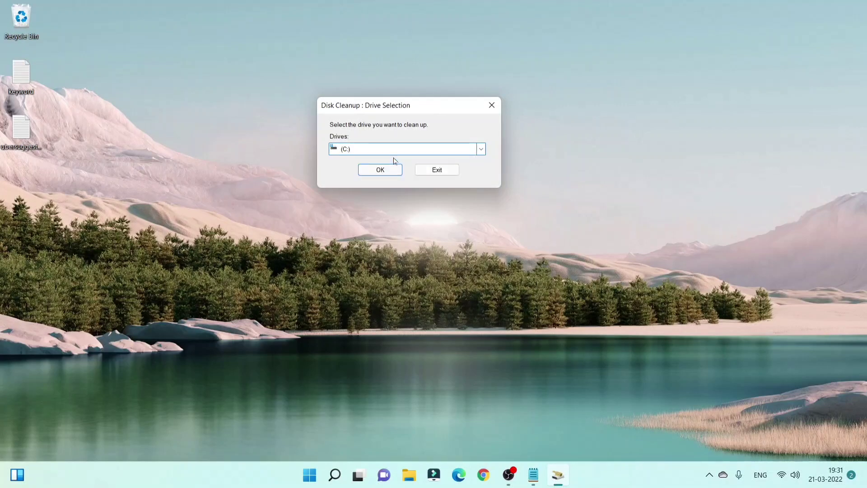
click(398, 172)
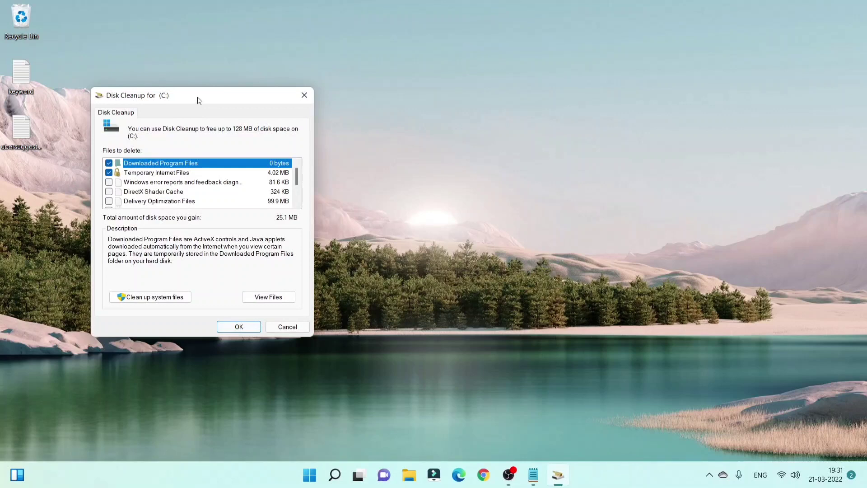
Mark Windows error reports, Delivery Optimization Files, Recycle Bin and Temporary files for deletion as well.
drag(199, 96, 376, 70)
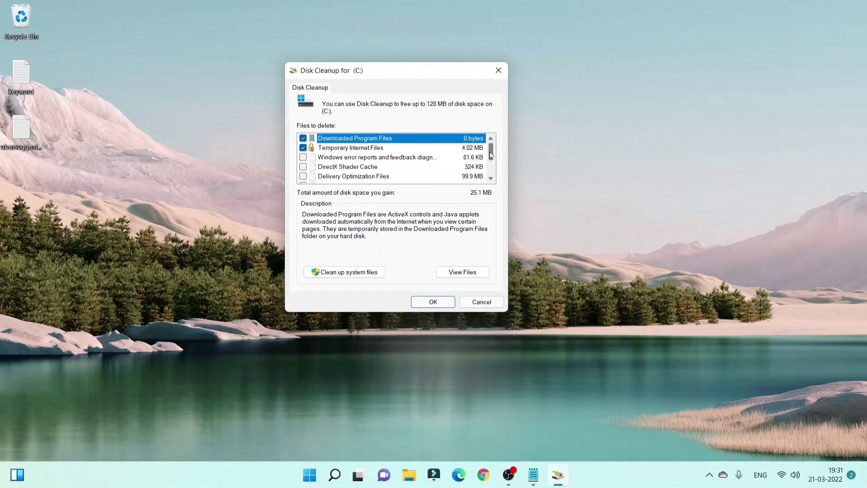
scroll(491, 155, down, 2)
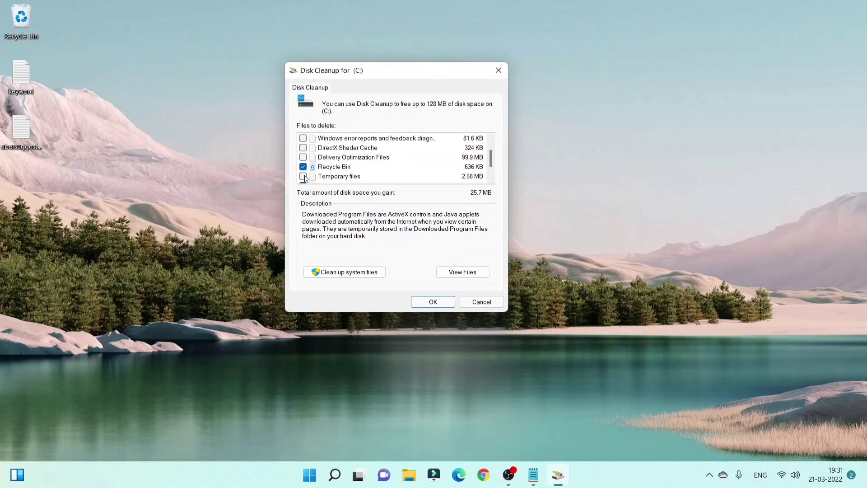
click(303, 176)
click(303, 157)
scroll(416, 170, down, 1)
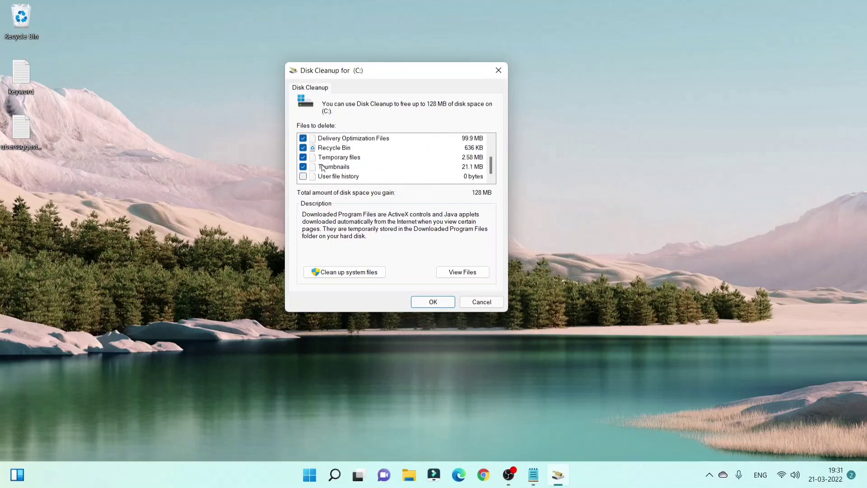
scroll(403, 166, up, 1)
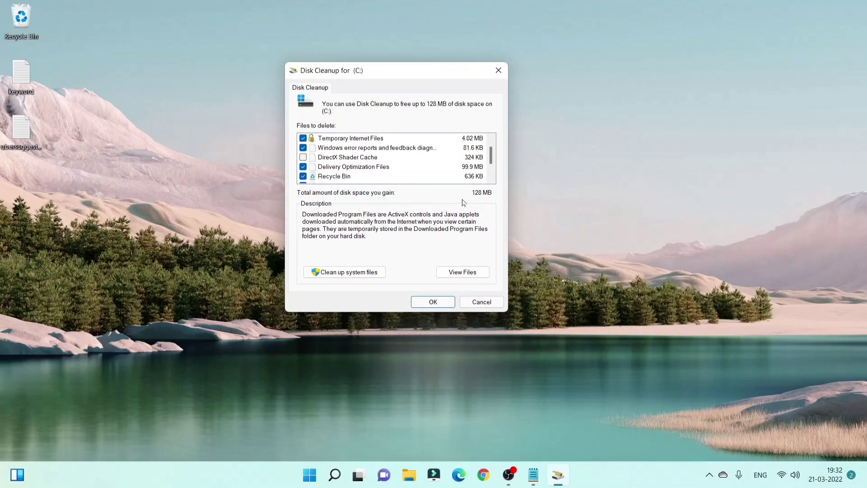
Start the cleanup of the selected file categories and confirm their permanent deletion.
click(449, 306)
click(440, 303)
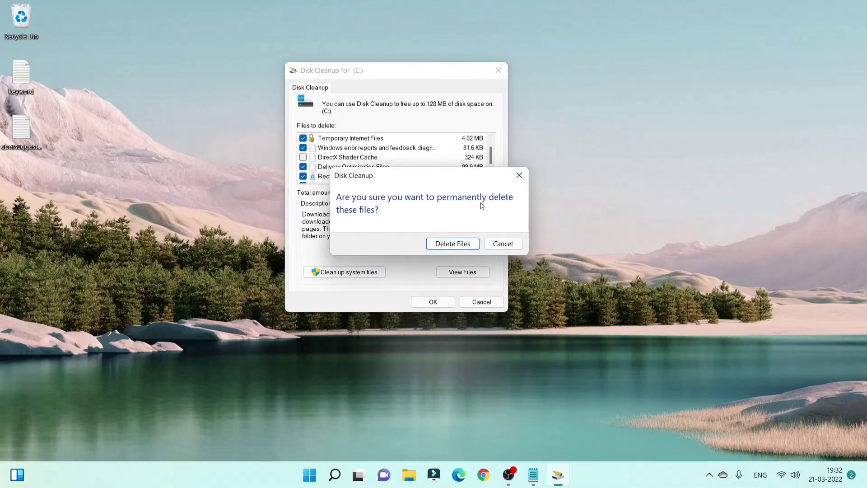
click(470, 246)
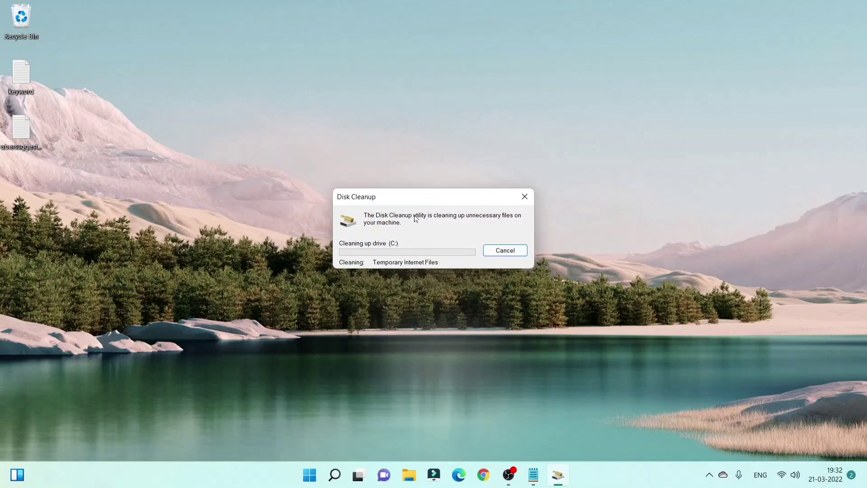
drag(420, 196, 428, 107)
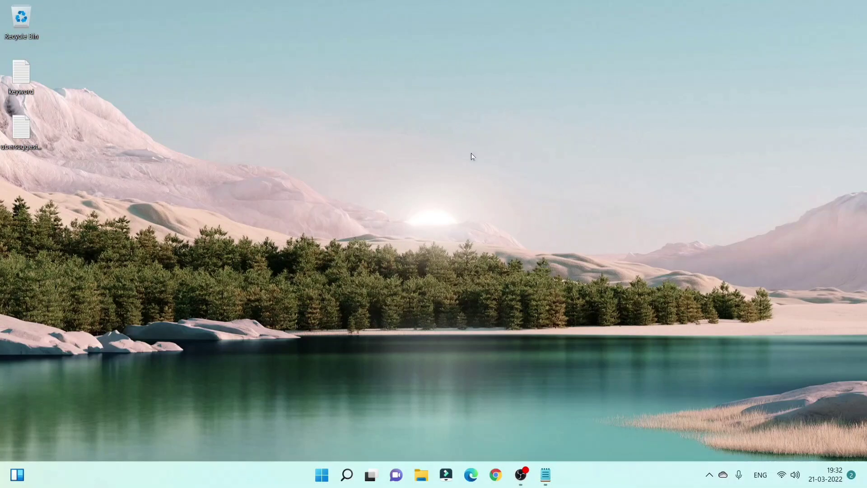
Search for the Run app, open it and try to run the command tmp.
click(347, 475)
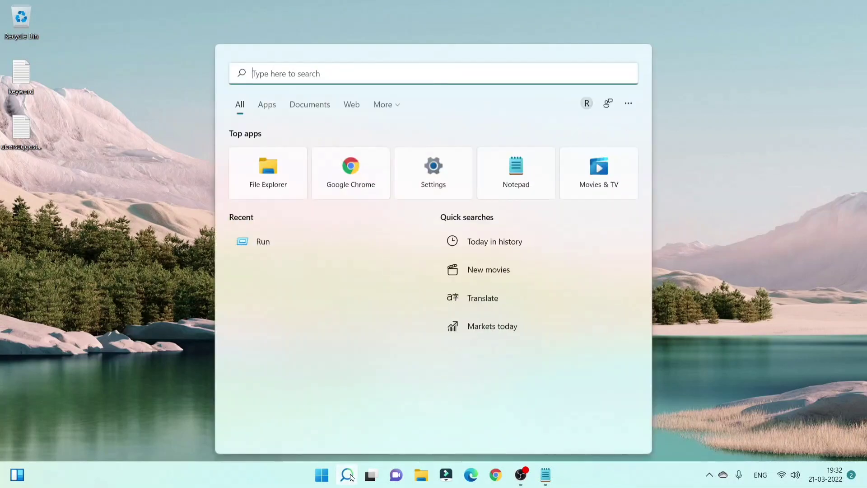
text(run)
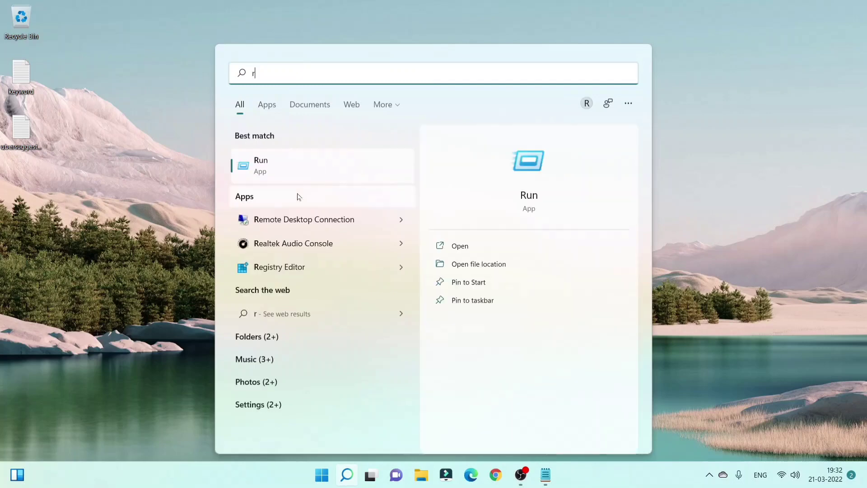
click(342, 168)
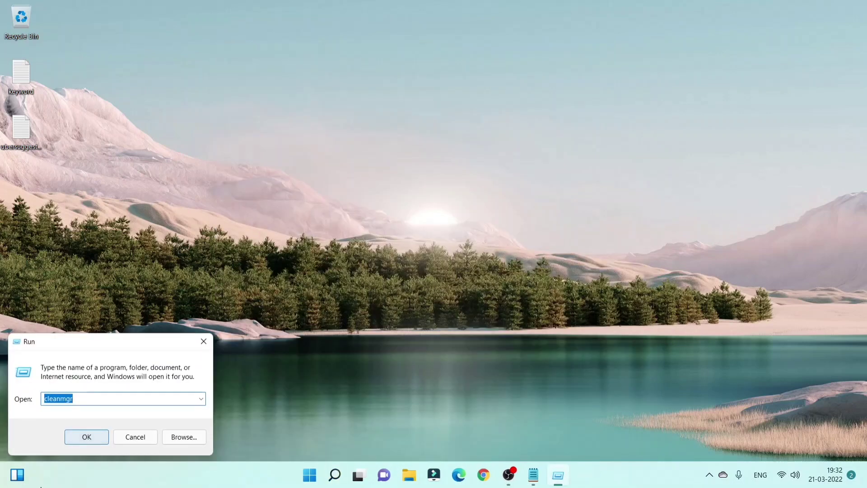
text(tm)
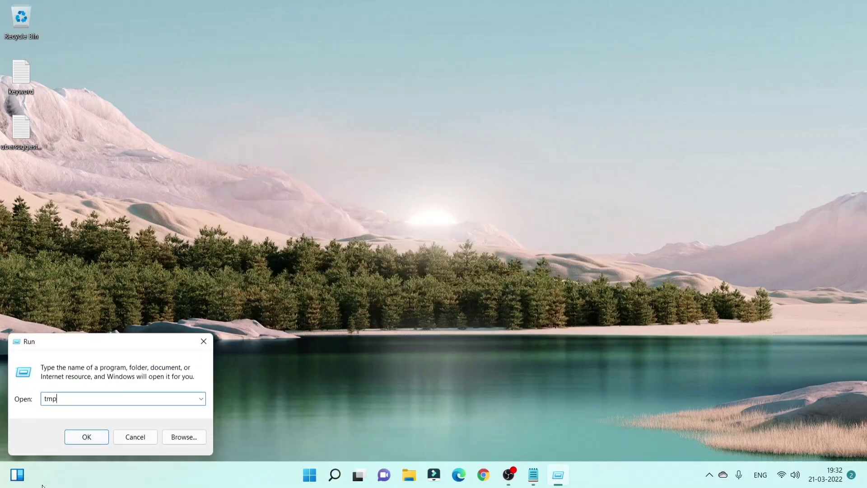
text(p)
click(90, 437)
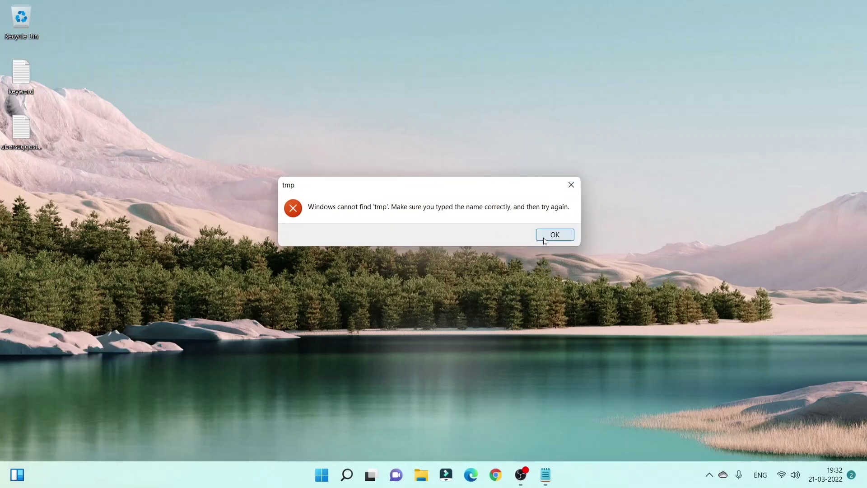
click(555, 235)
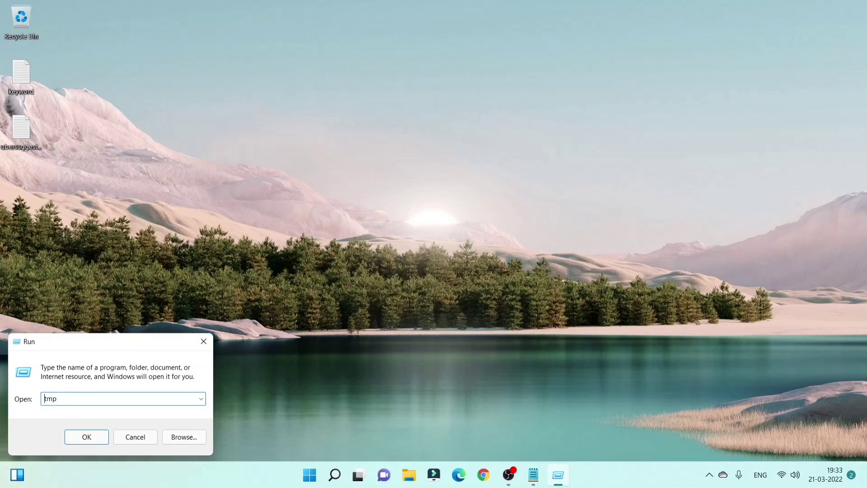
Correct the Run command to %tmp% to open the Temp folder, and maximize its window.
text(%)
click(94, 435)
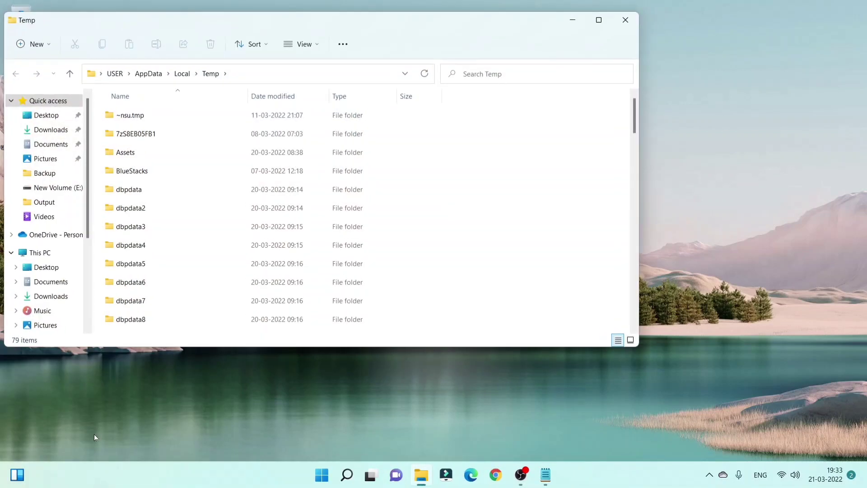
click(599, 20)
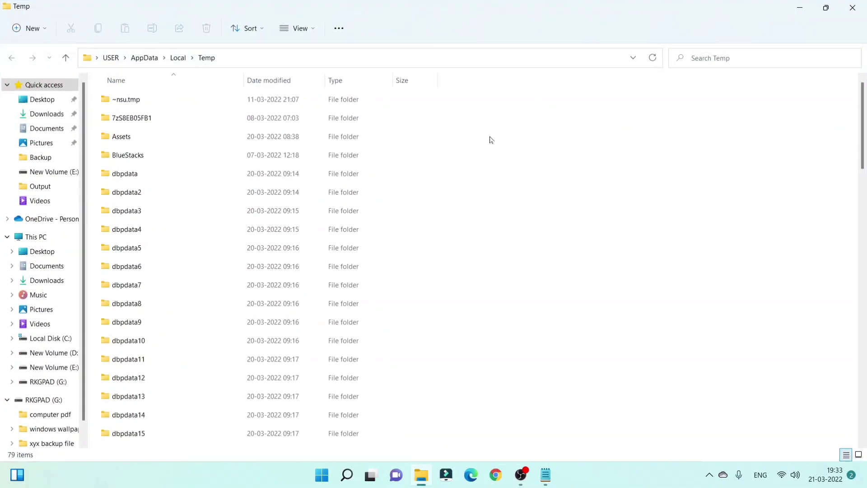
Select all files and folders in the Temp folder and delete them.
scroll(128, 181, down, 15)
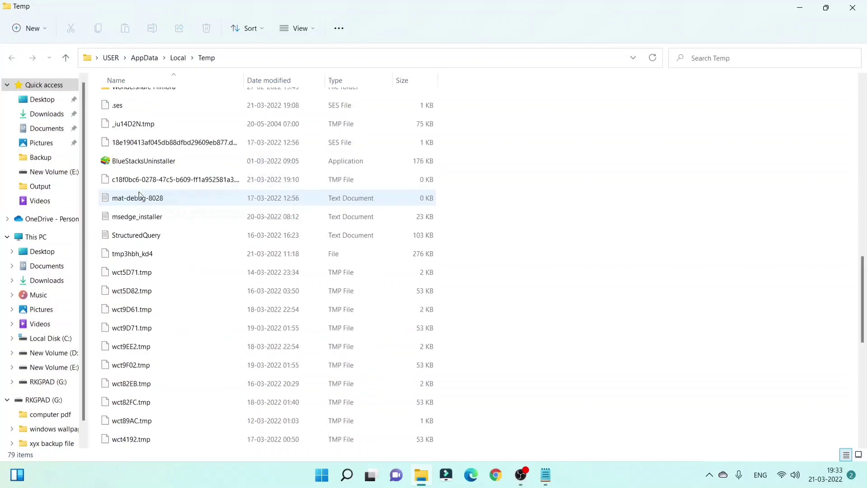
scroll(364, 248, up, 12)
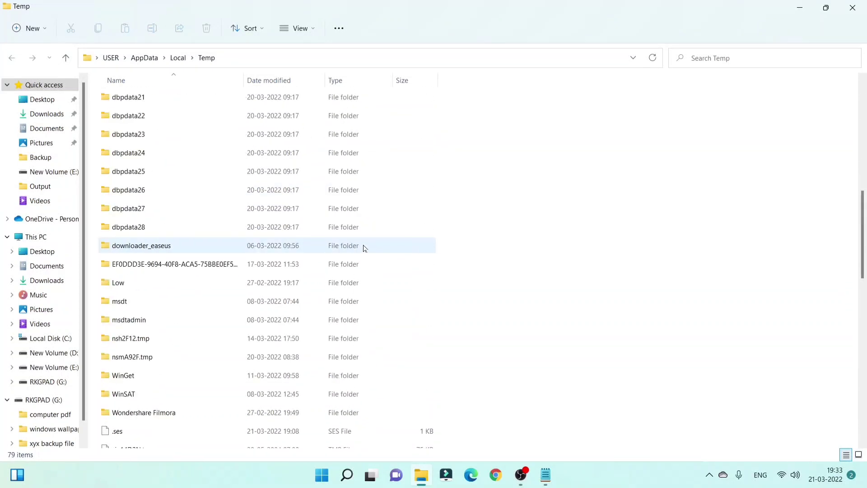
key(ctrl+a)
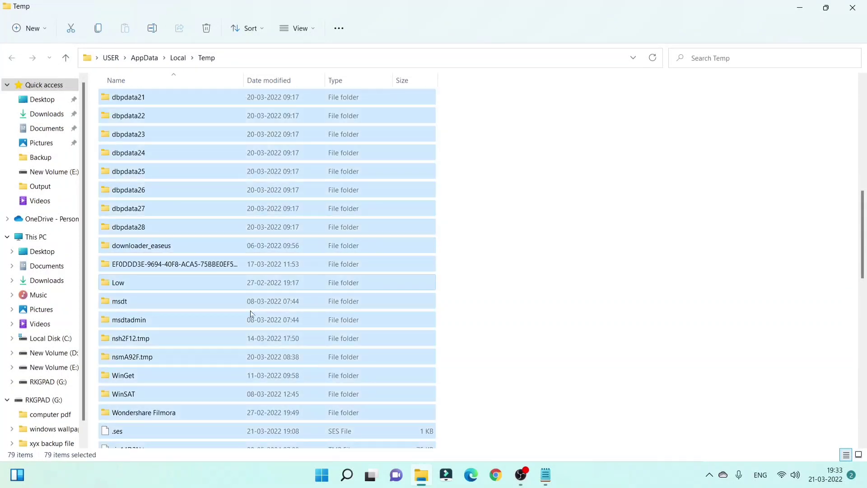
right_click(273, 212)
click(355, 224)
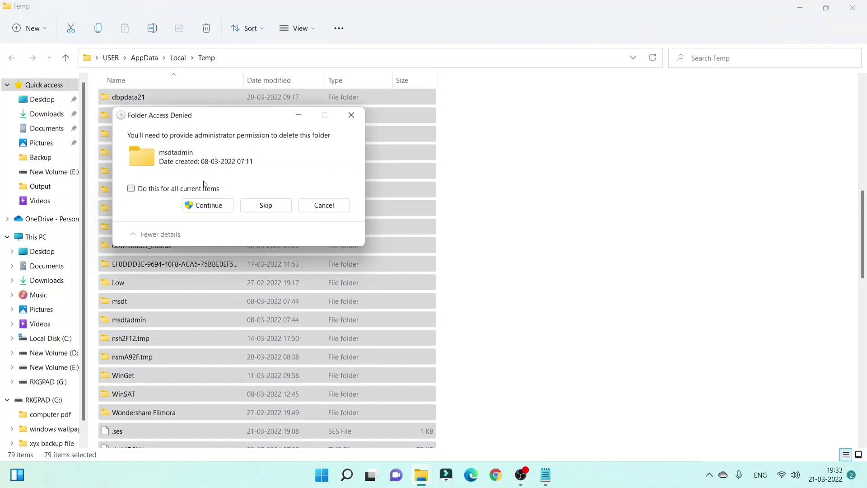
Skip every item that needs administrator permission or is in use, and close the Temp folder window.
click(276, 207)
click(288, 203)
click(272, 209)
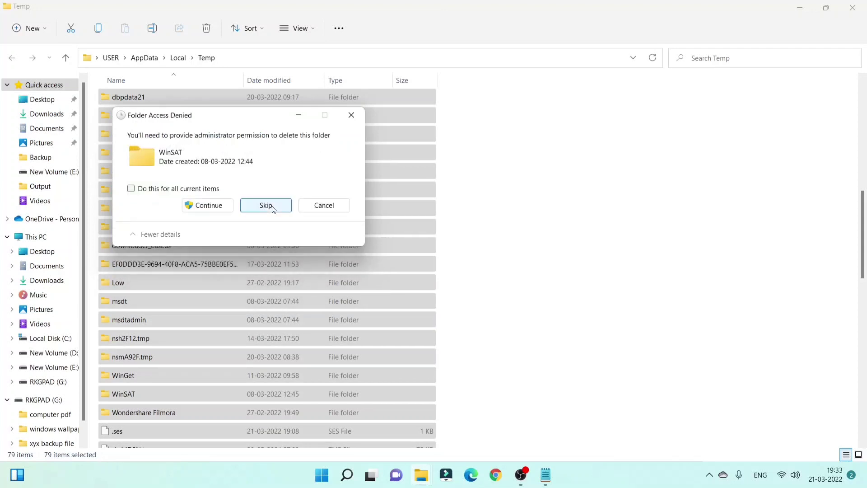
click(273, 208)
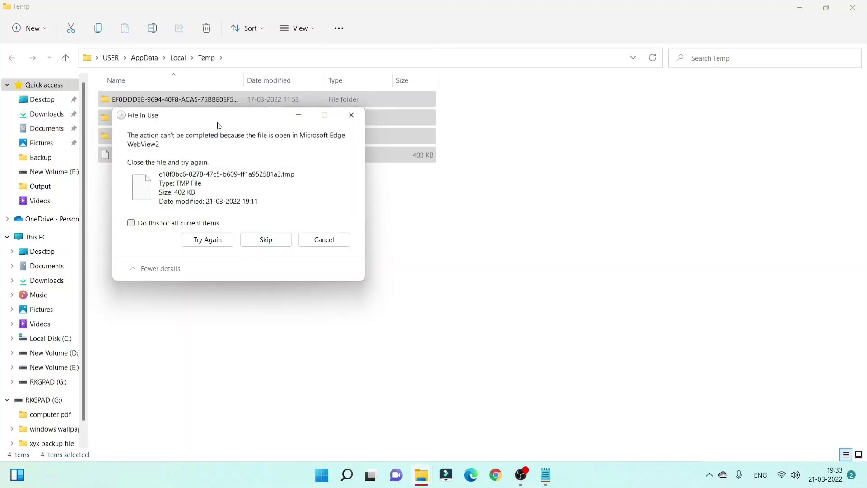
click(277, 243)
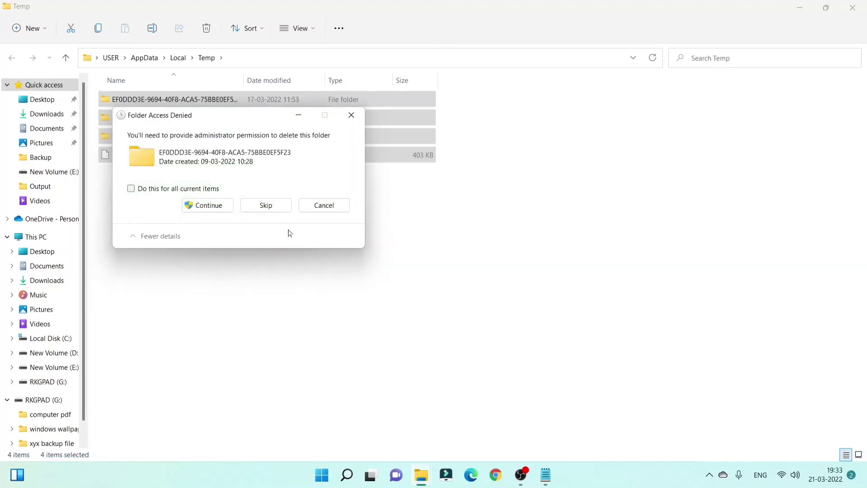
click(275, 207)
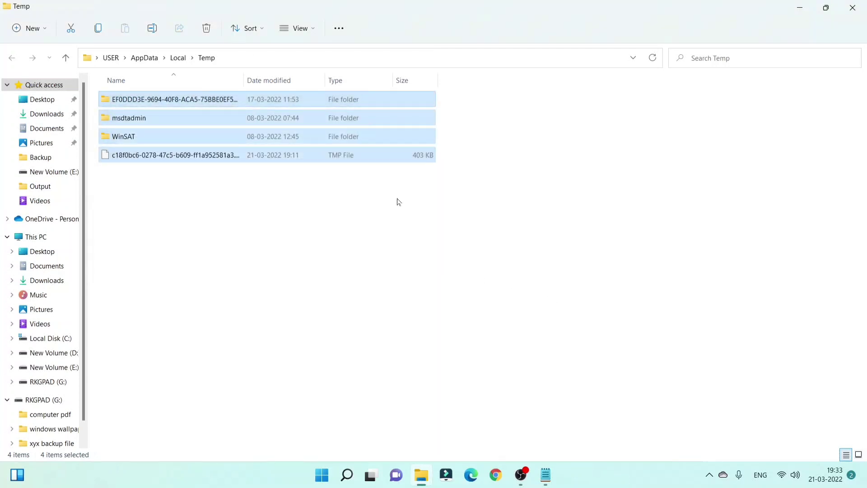
click(487, 236)
click(858, 10)
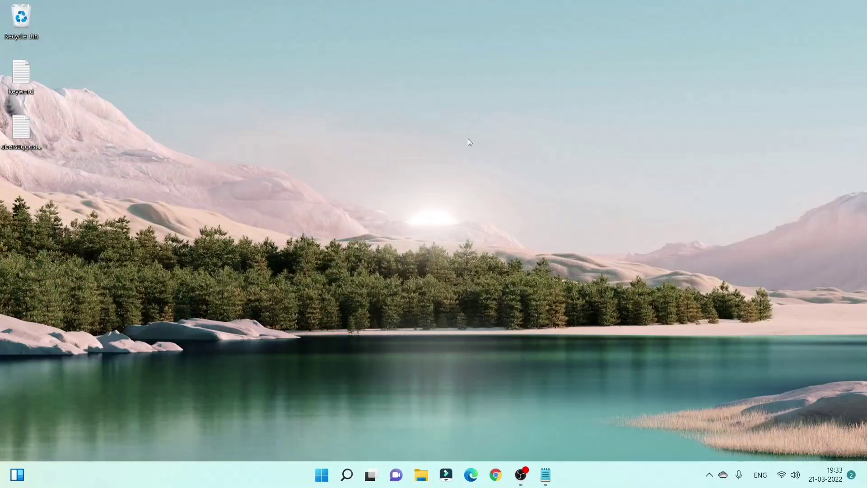
Reopen the Run dialog through search and try the command tmp again.
click(352, 470)
text(run)
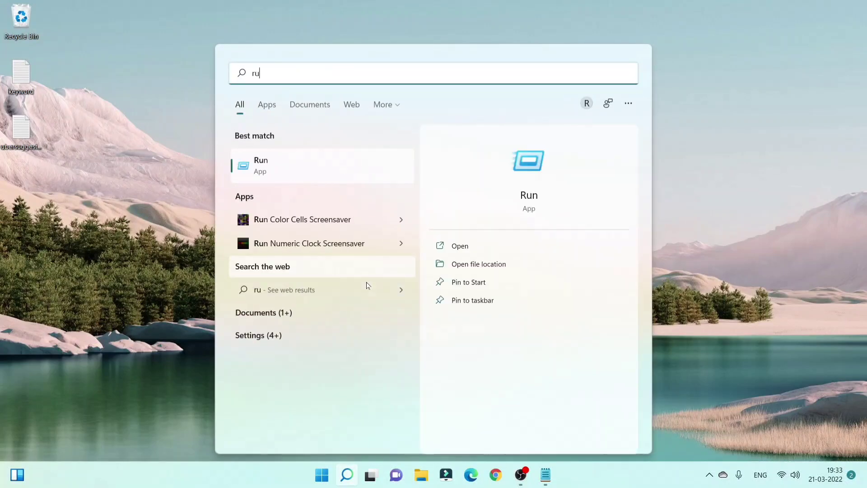
click(321, 171)
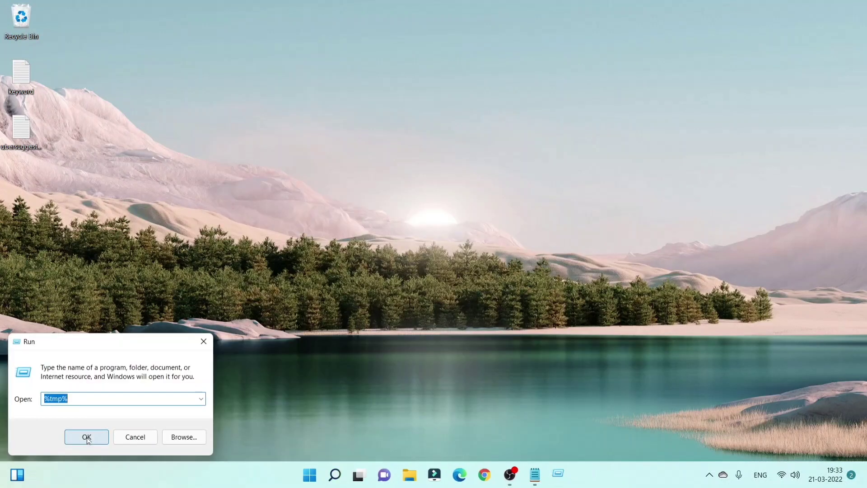
text(tm)
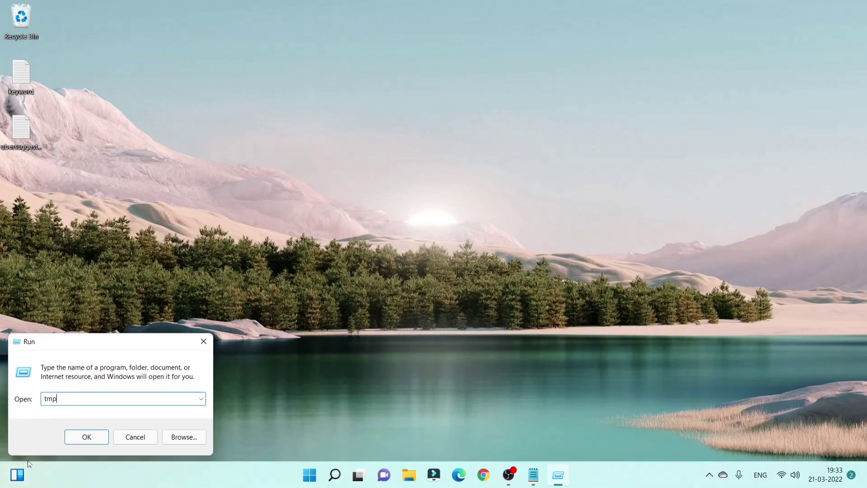
key(Return)
click(541, 234)
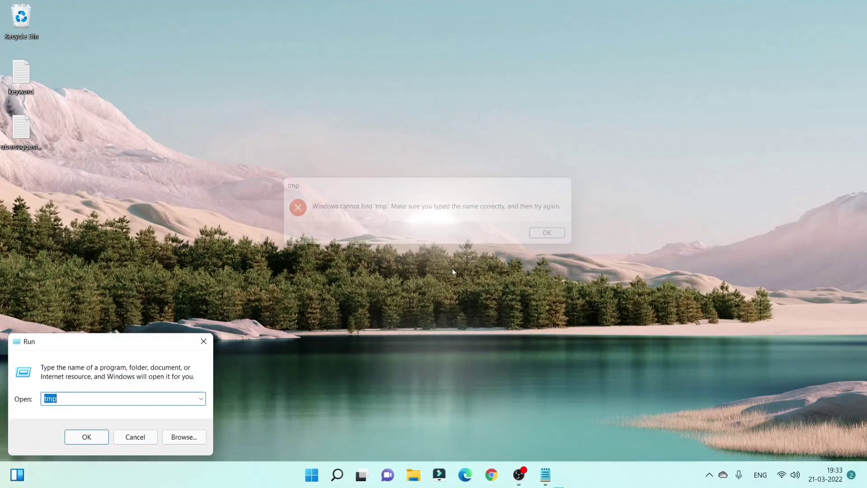
Change the Run command from tmp to %tmp% and run it to open the Temp folder again.
click(59, 398)
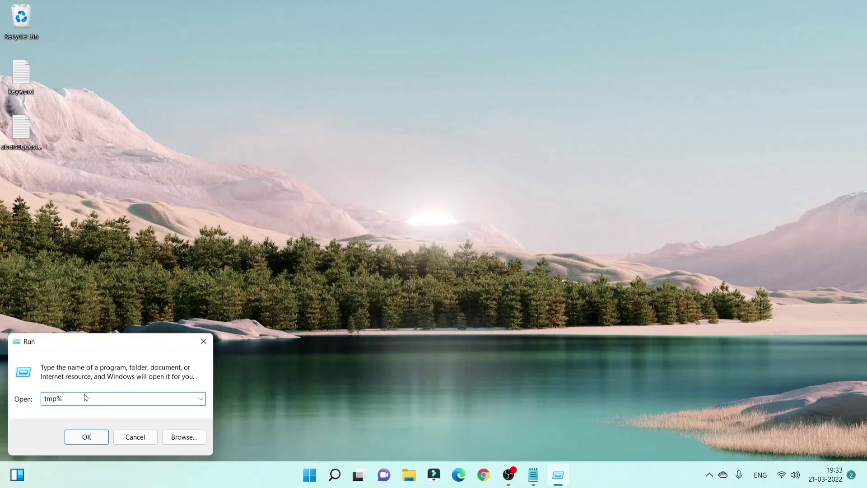
text(%)
key(Home)
text(%)
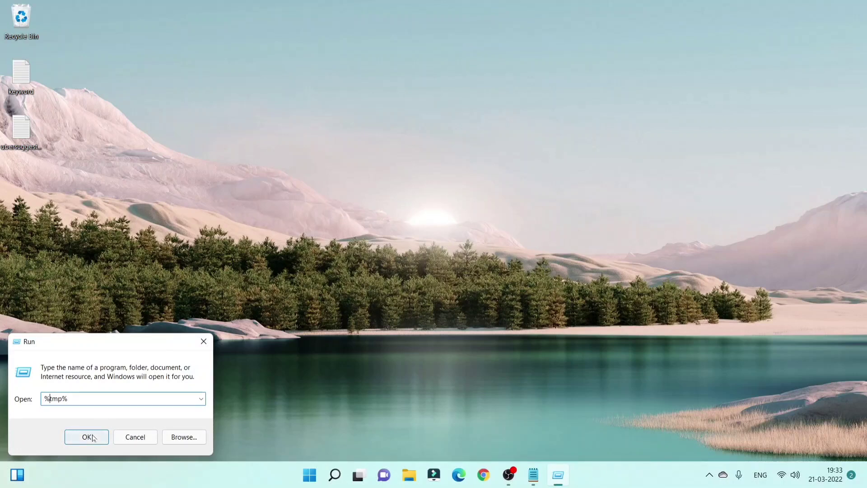
click(86, 436)
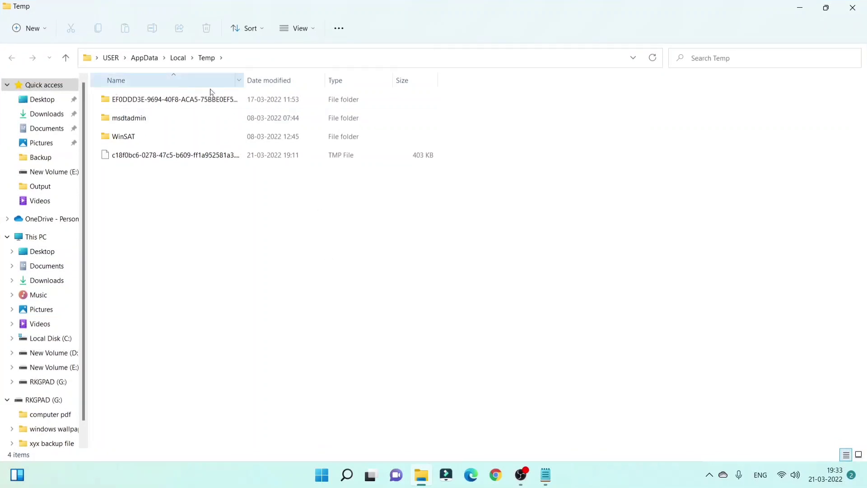
Try to delete all remaining items in the Temp folder, continuing with administrator permission for the msdtadmin folder.
key(ctrl+a)
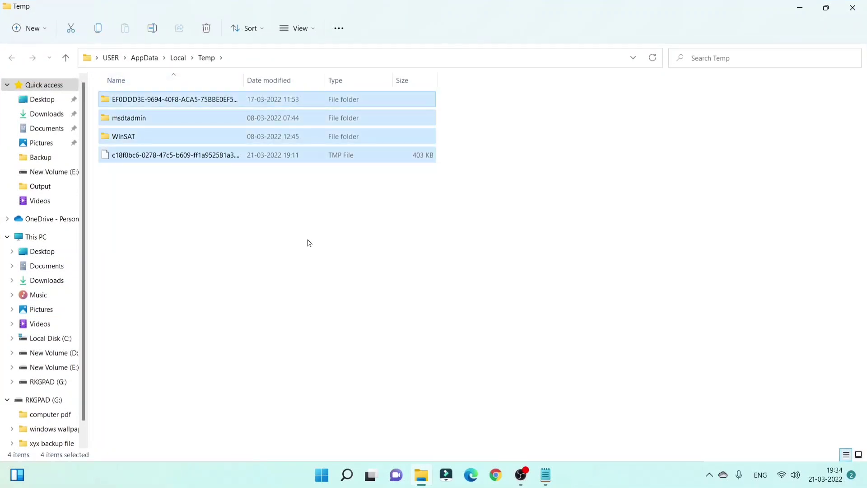
key(Delete)
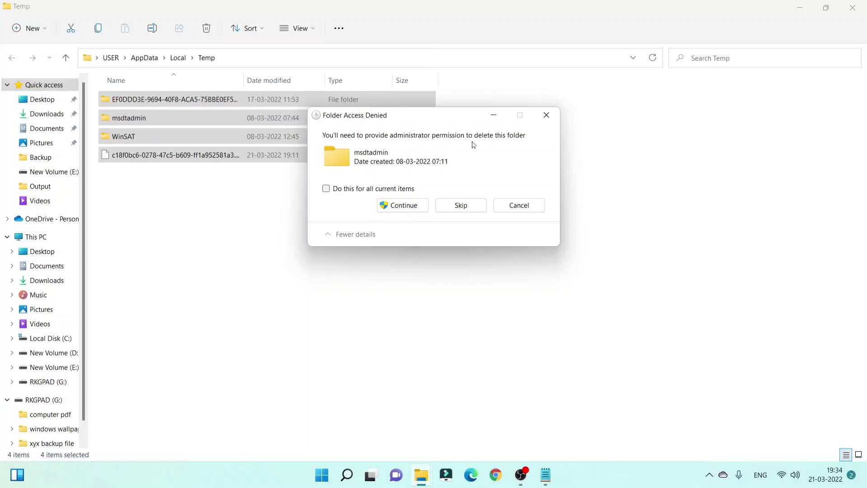
click(415, 208)
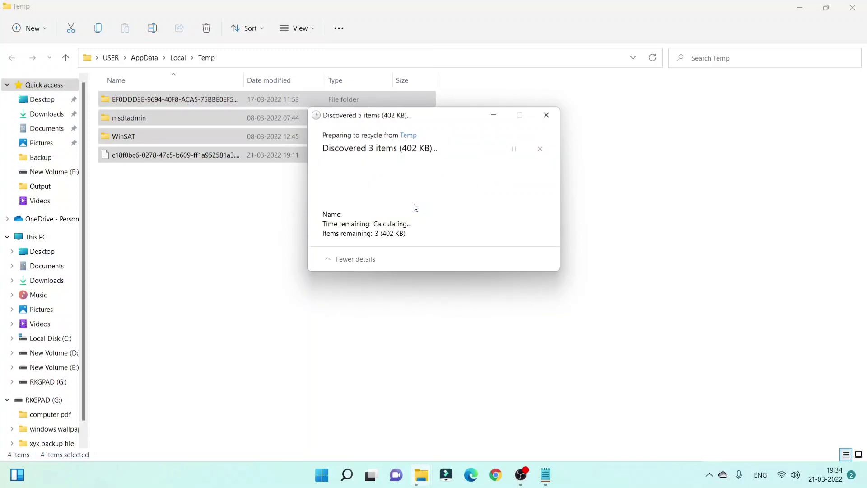
Skip the items that cannot be deleted and close the Temp folder window.
click(452, 239)
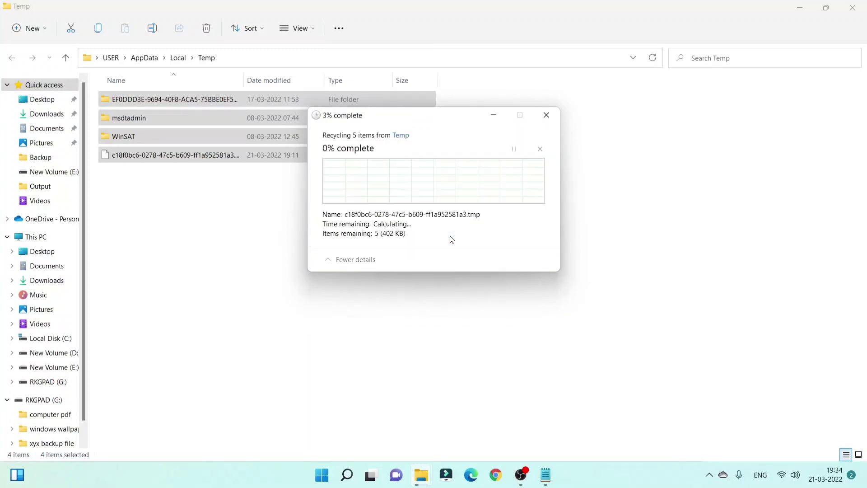
click(475, 207)
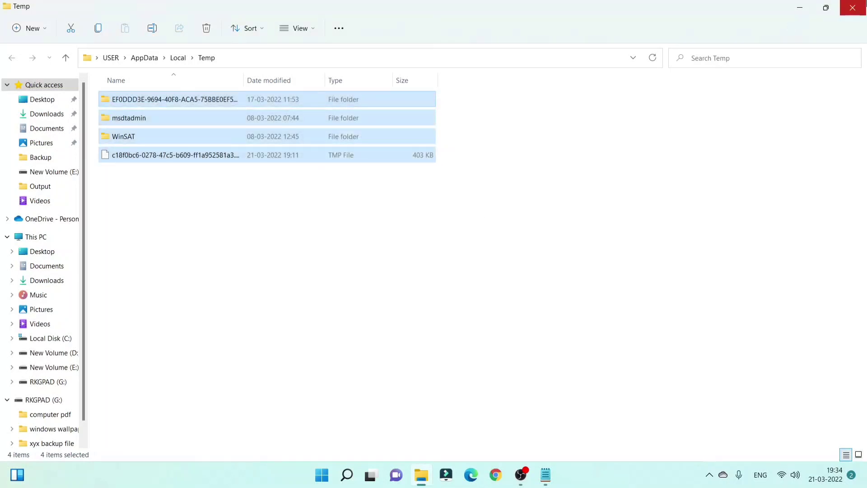
click(853, 8)
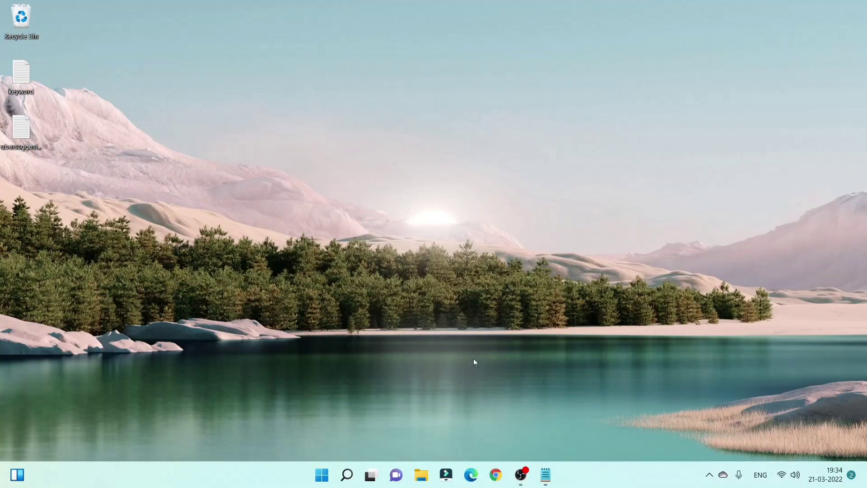